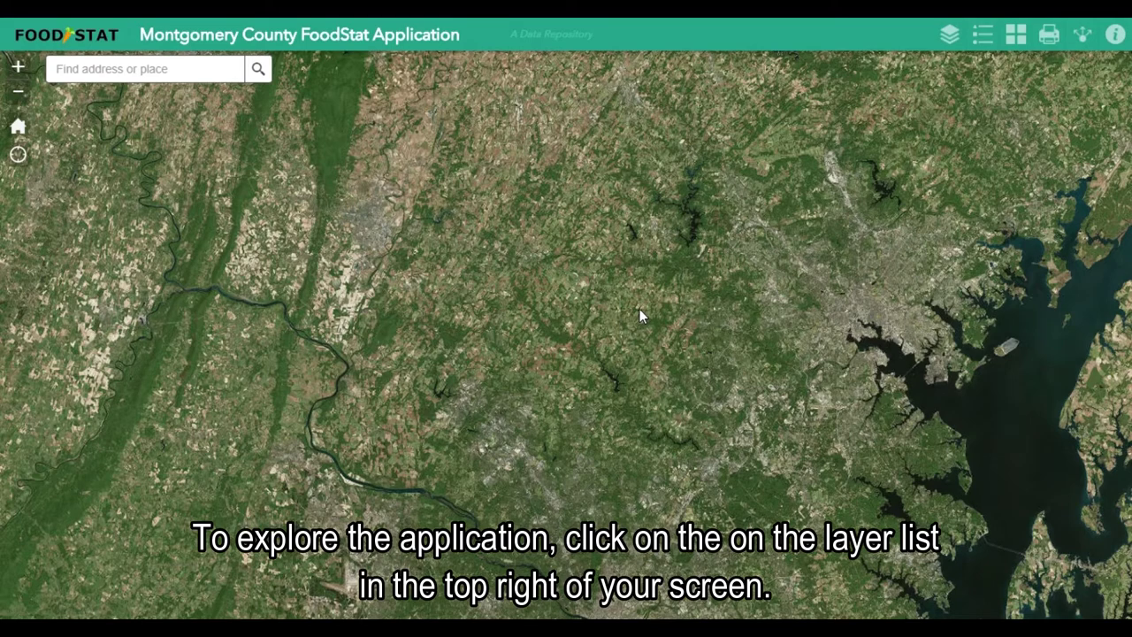
Step: Turn on the Licensed Rental Properties layer under Demographics in the Layer List
click(953, 42)
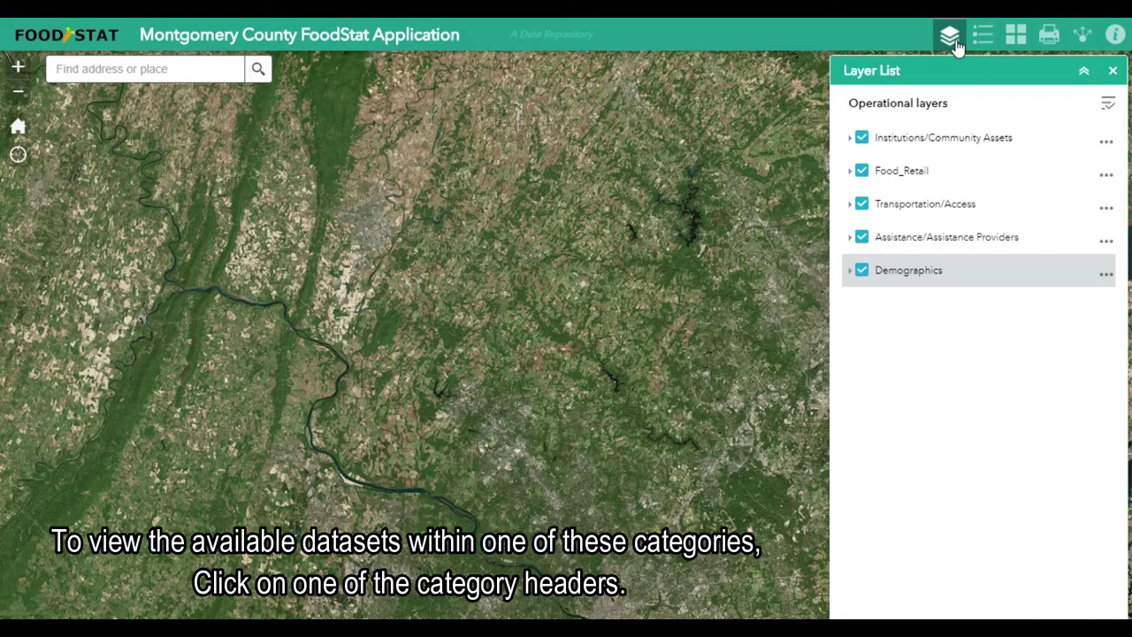
click(917, 269)
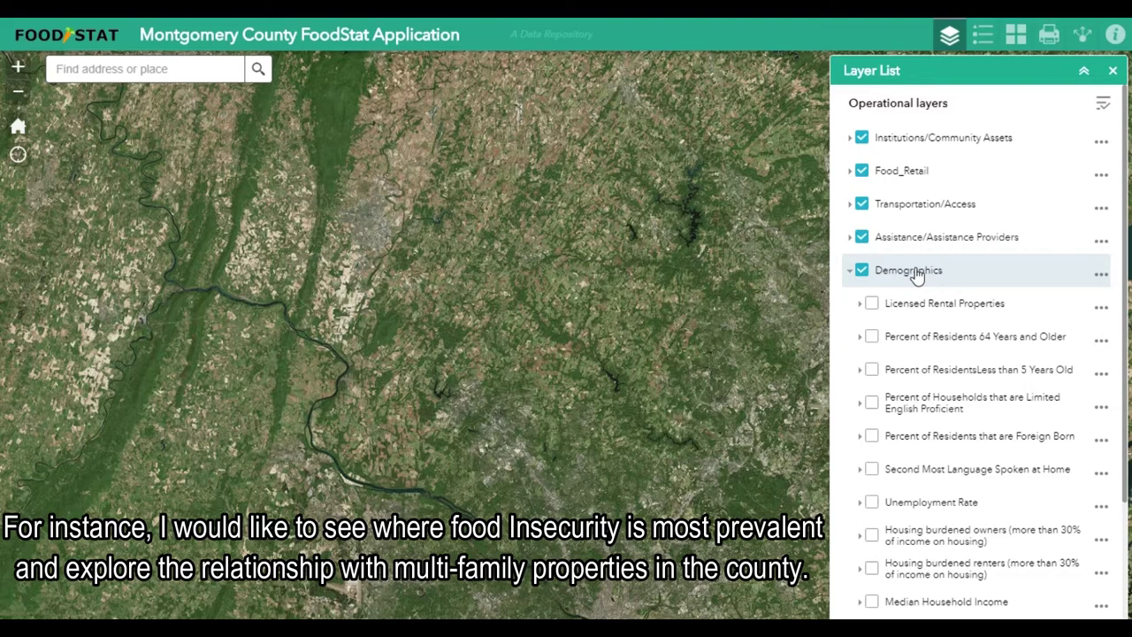
click(872, 303)
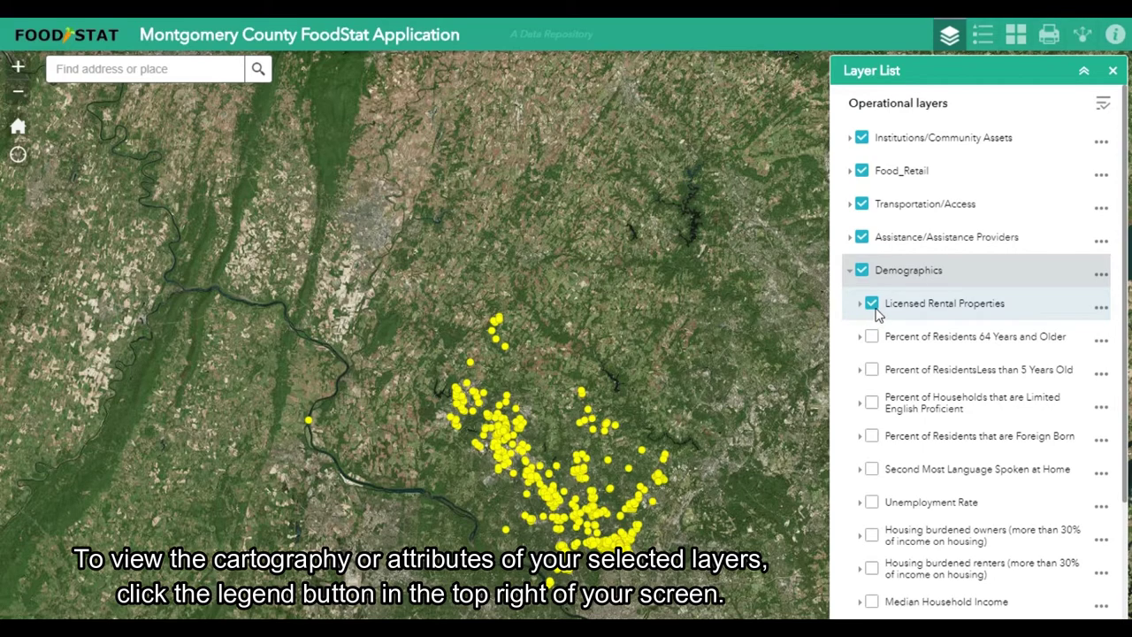
Step: Show the legend, then switch the basemap to Imagery with Labels
click(984, 35)
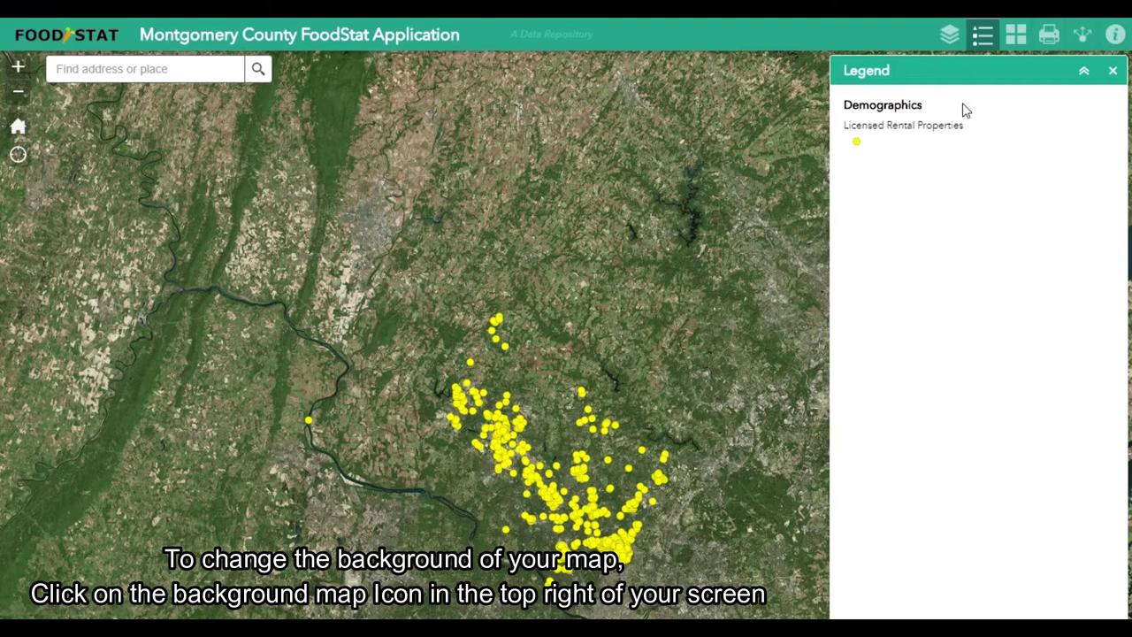
click(1015, 44)
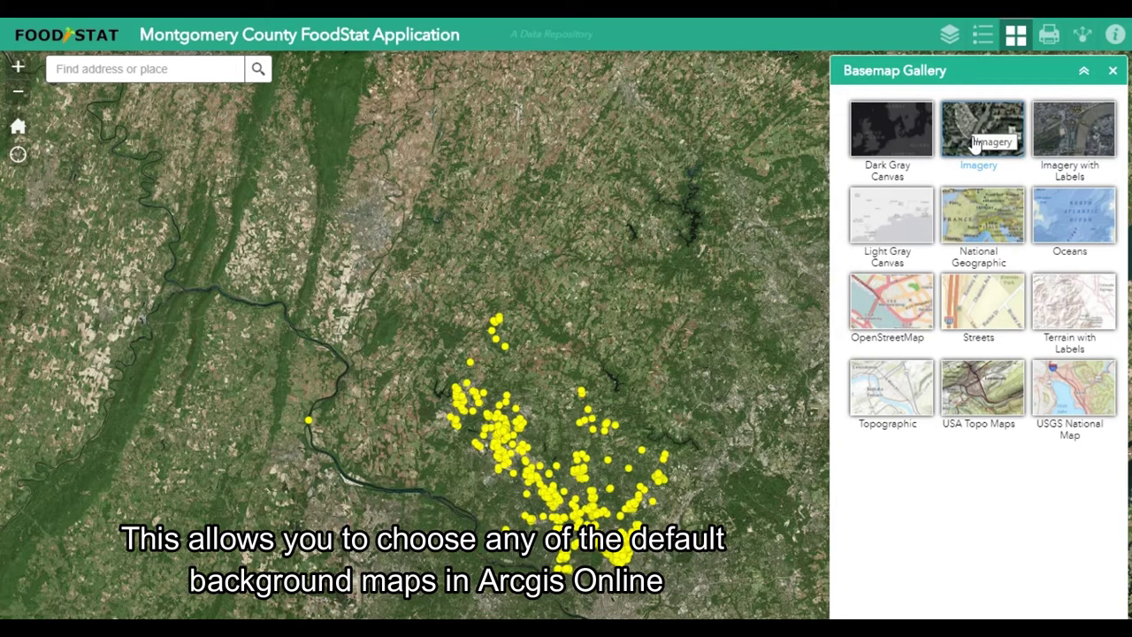
click(1014, 43)
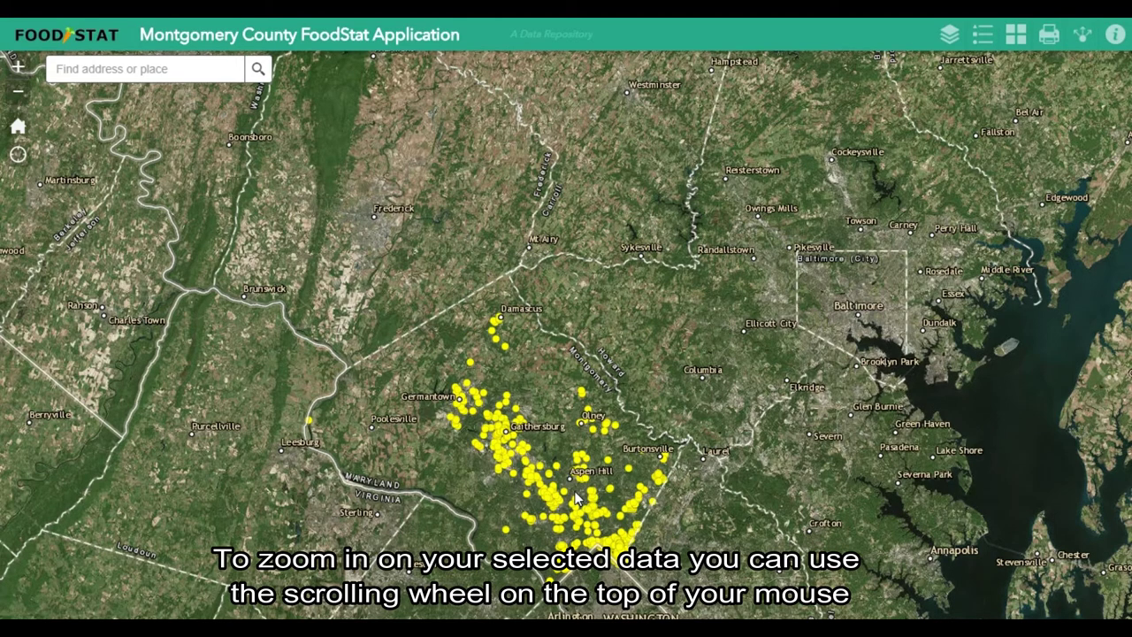
Step: Zoom and pan the map in on the Wheaton-Glenmont neighbourhood near Aspen Hill
scroll(583, 500, up, 2)
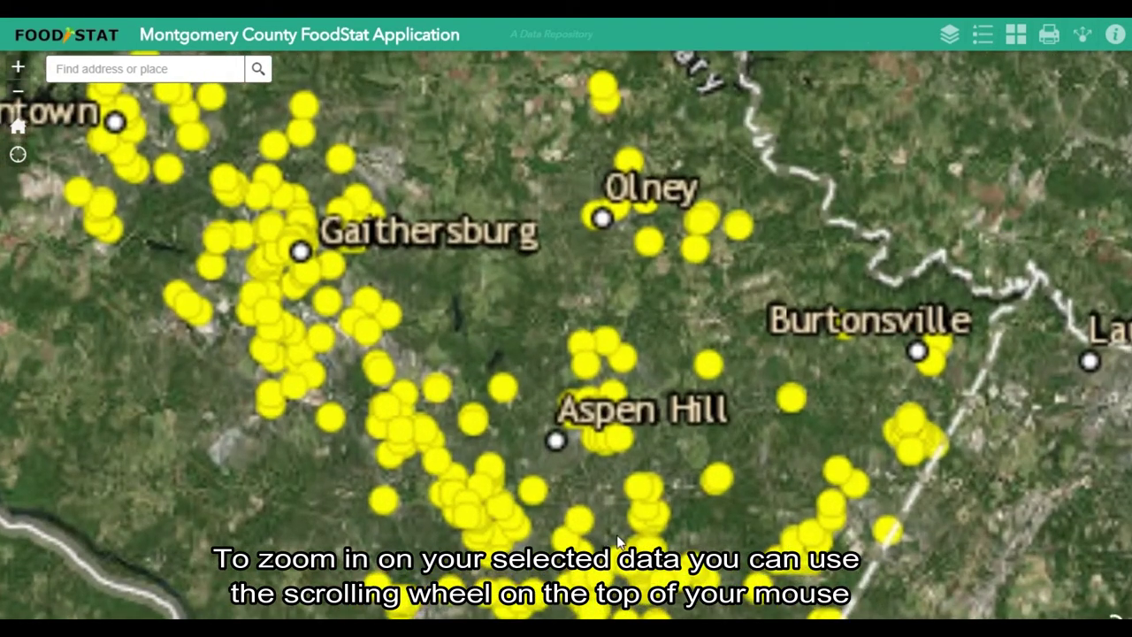
scroll(617, 537, up, 1)
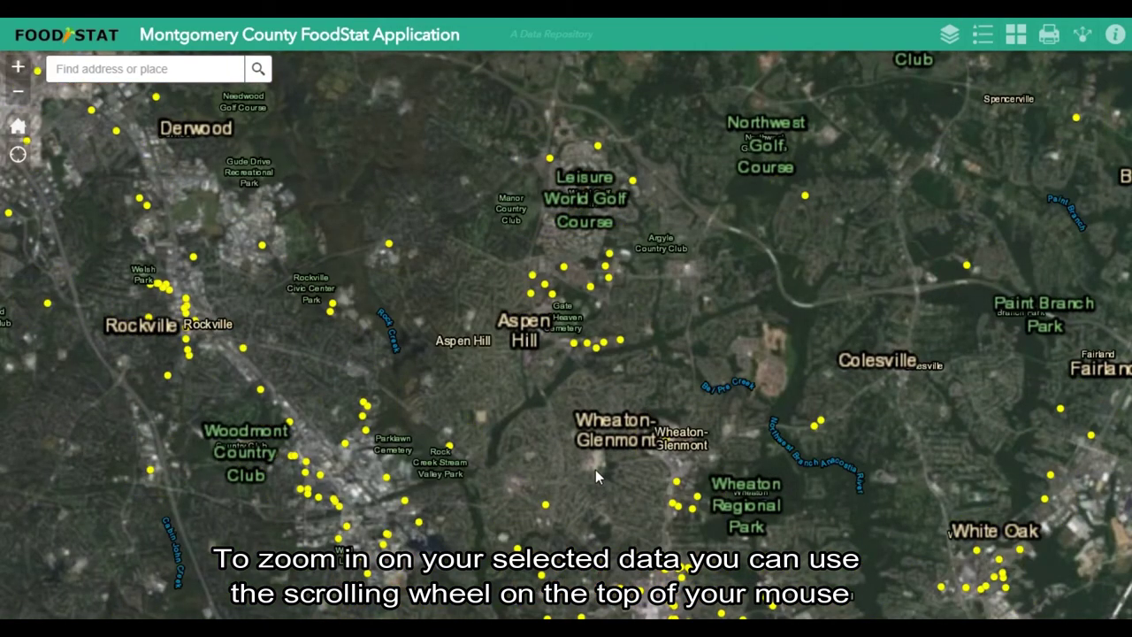
drag(638, 496, 570, 426)
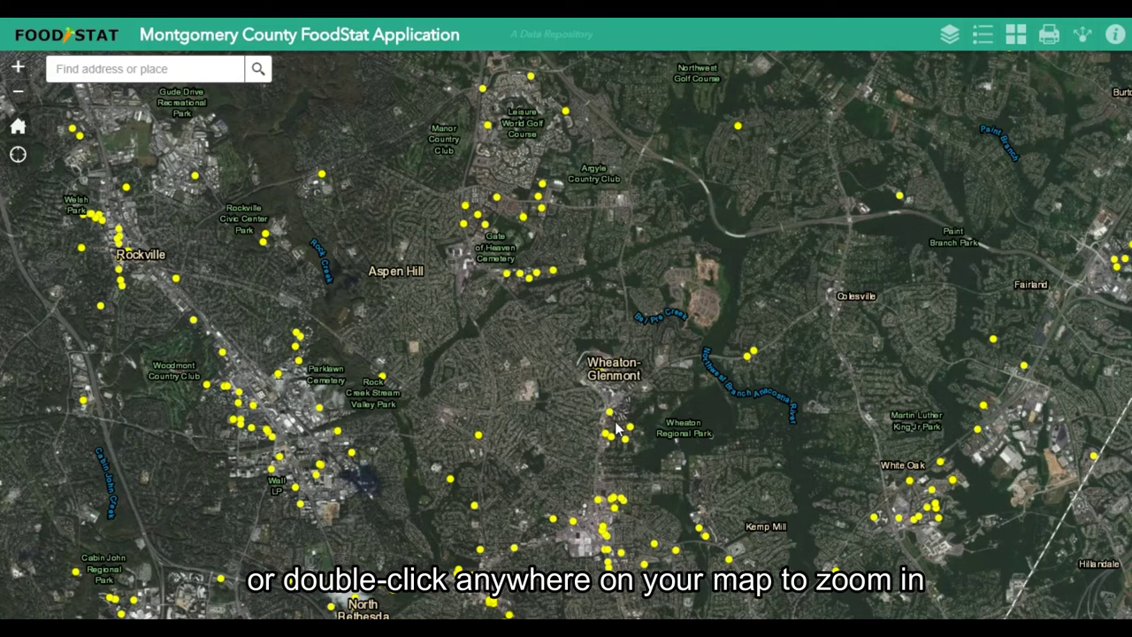
double_click(616, 426)
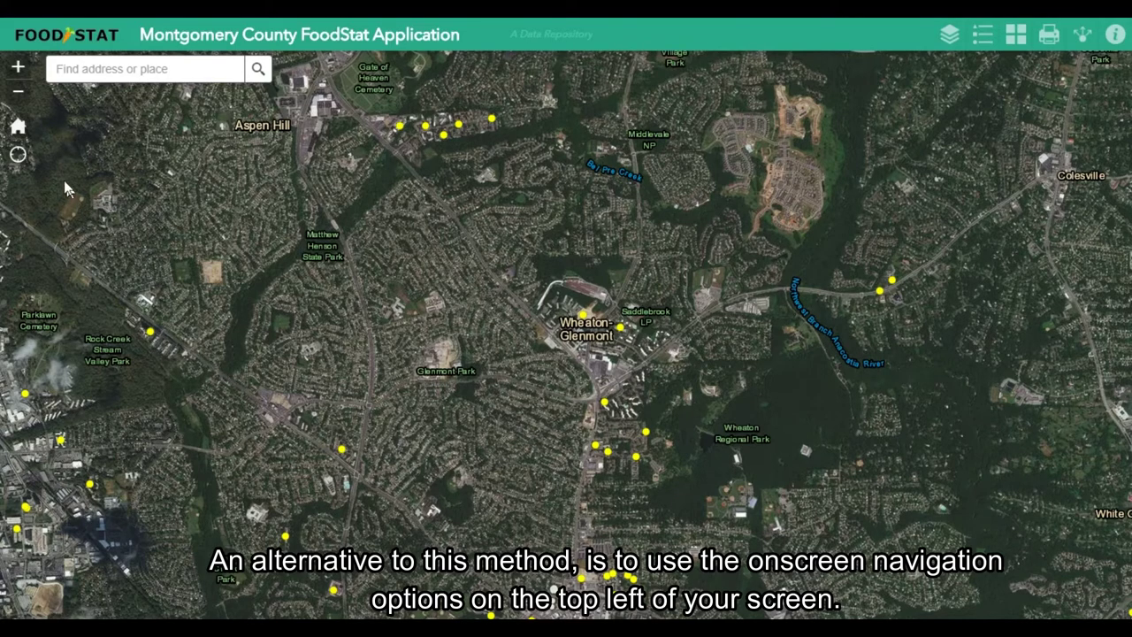
Step: Search for Rockville, then return to the full county view and clear the search
click(20, 71)
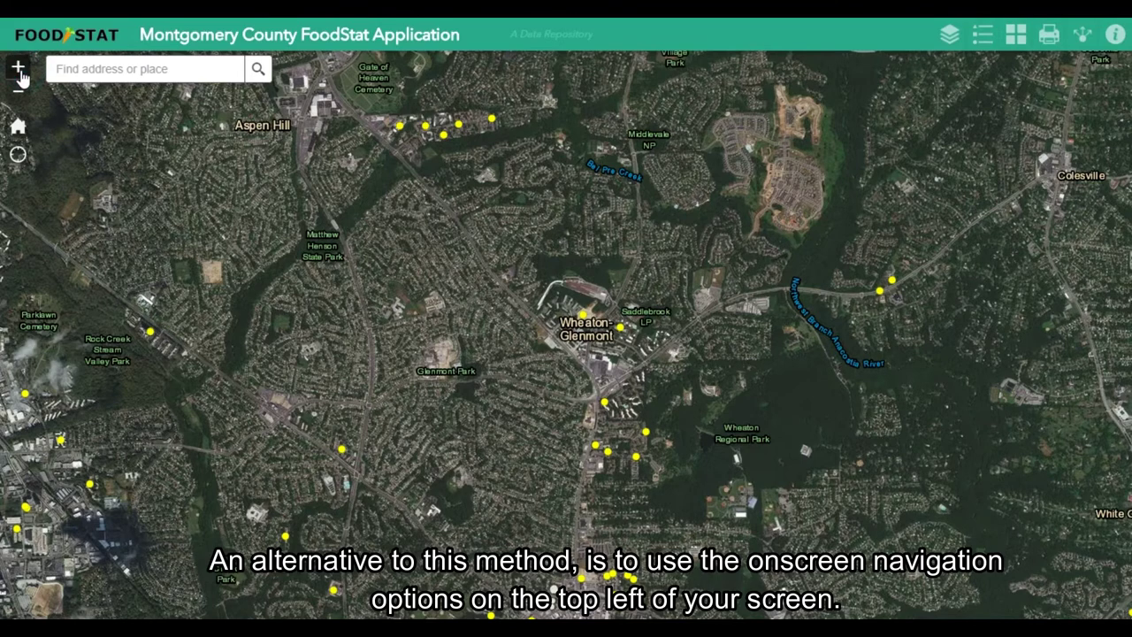
click(147, 74)
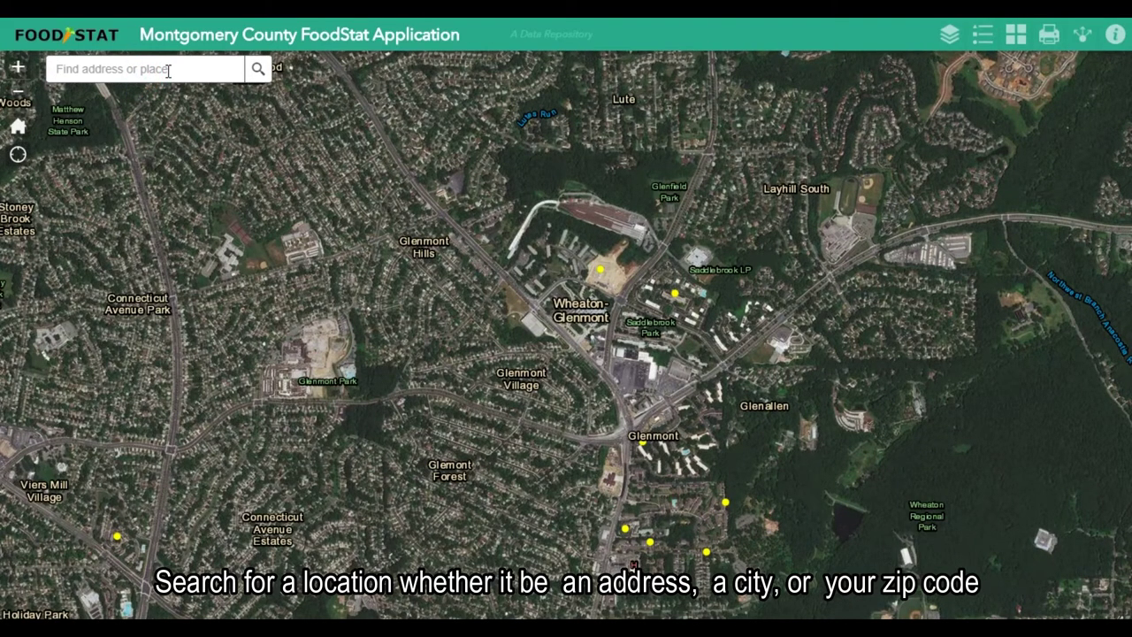
text(Rockville)
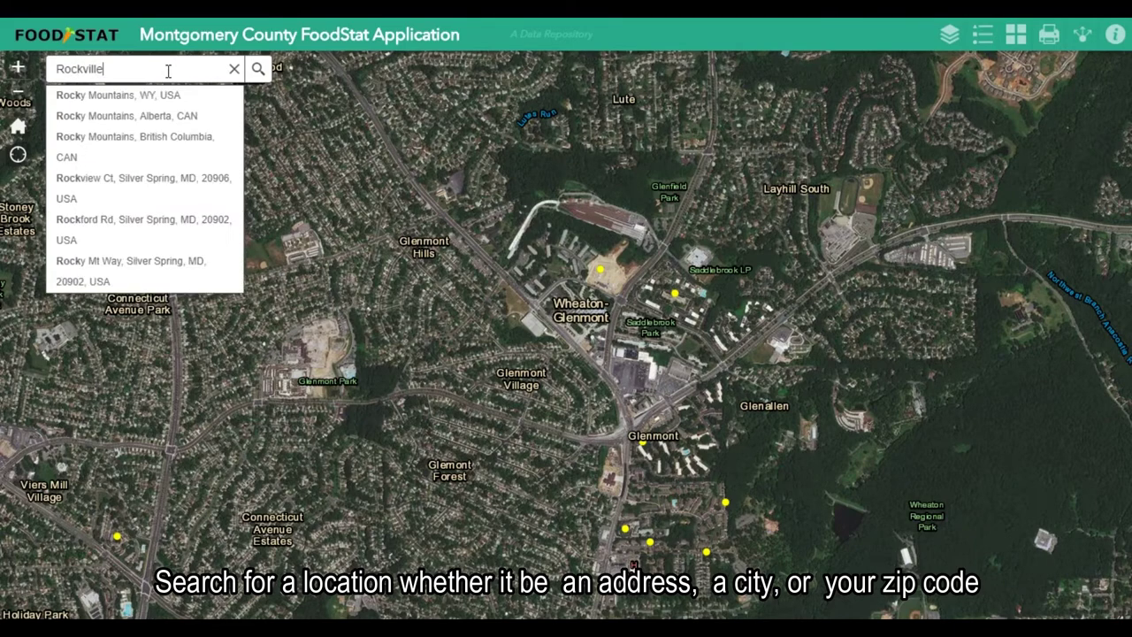
key(Return)
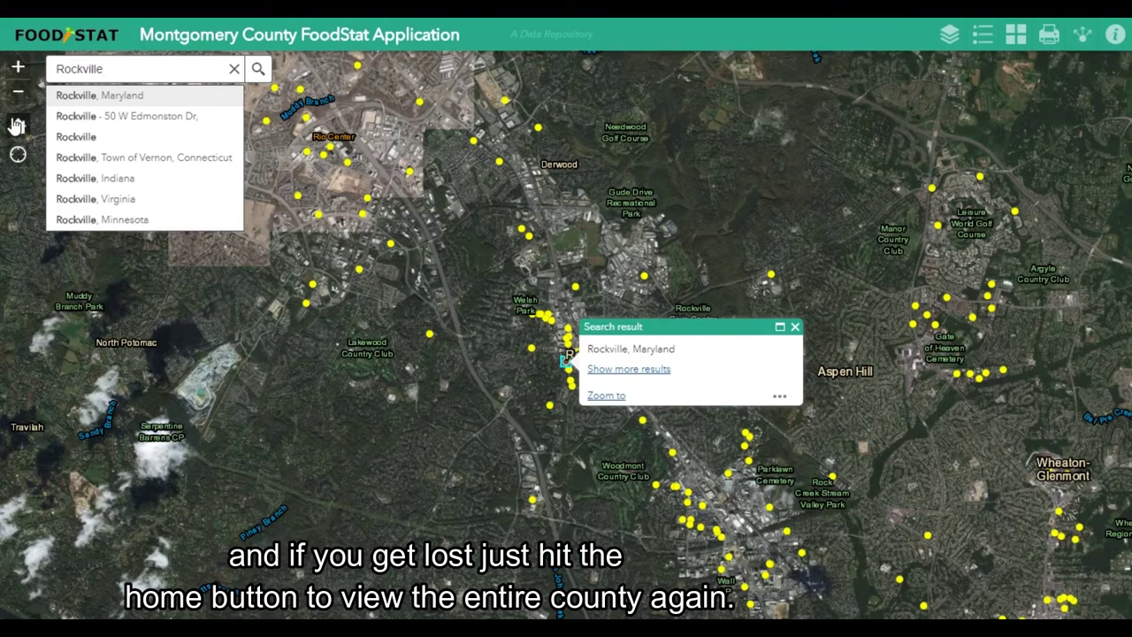
click(17, 125)
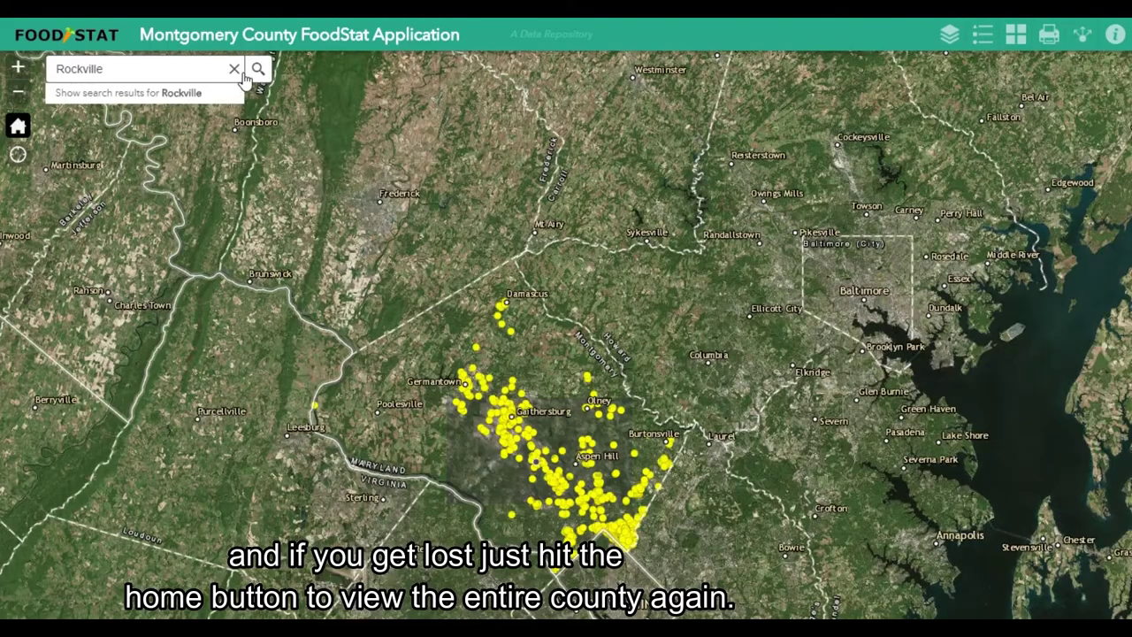
click(234, 70)
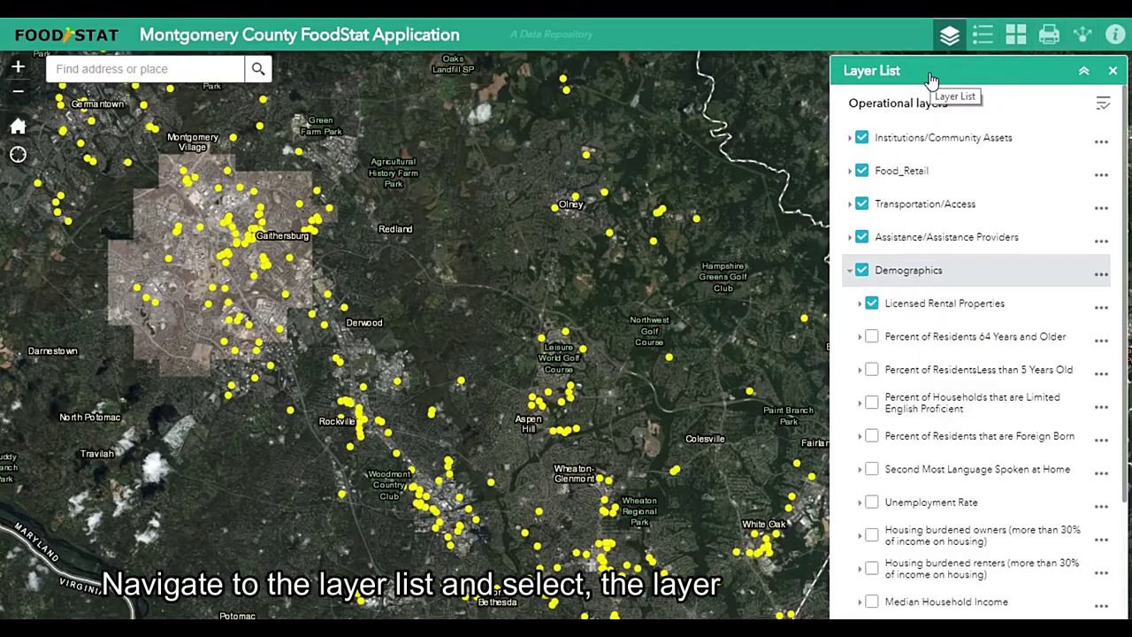
Step: Display the Households Per Square Mile Receiving Supplemental Nutrition Assistance Benefits layer from Assistance/Assistance Providers
click(969, 271)
click(967, 237)
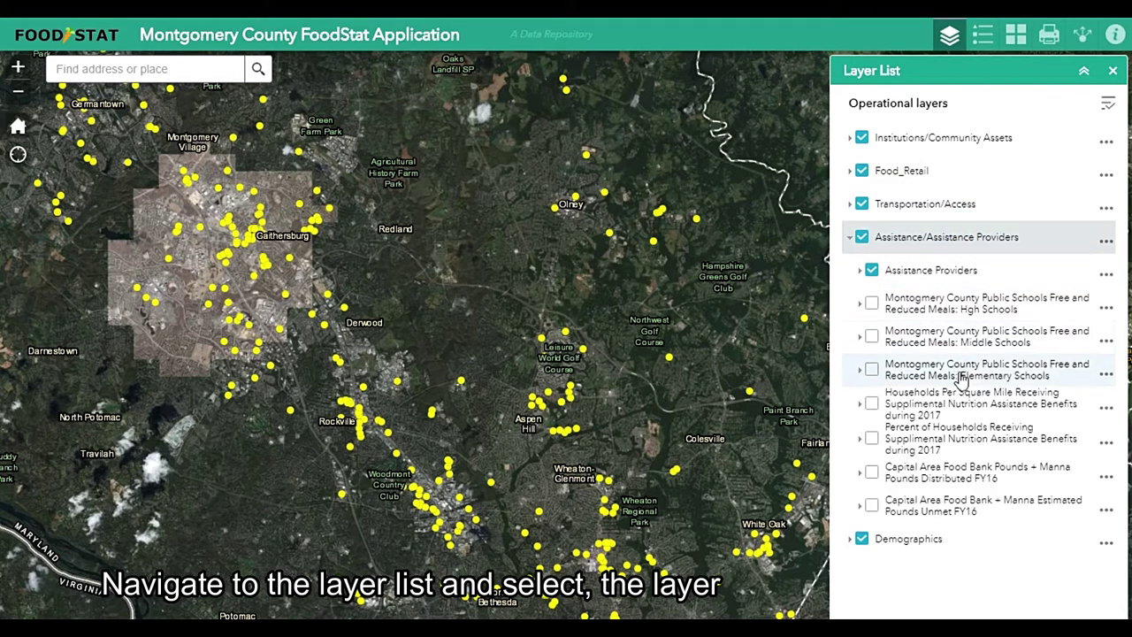
click(874, 439)
click(872, 404)
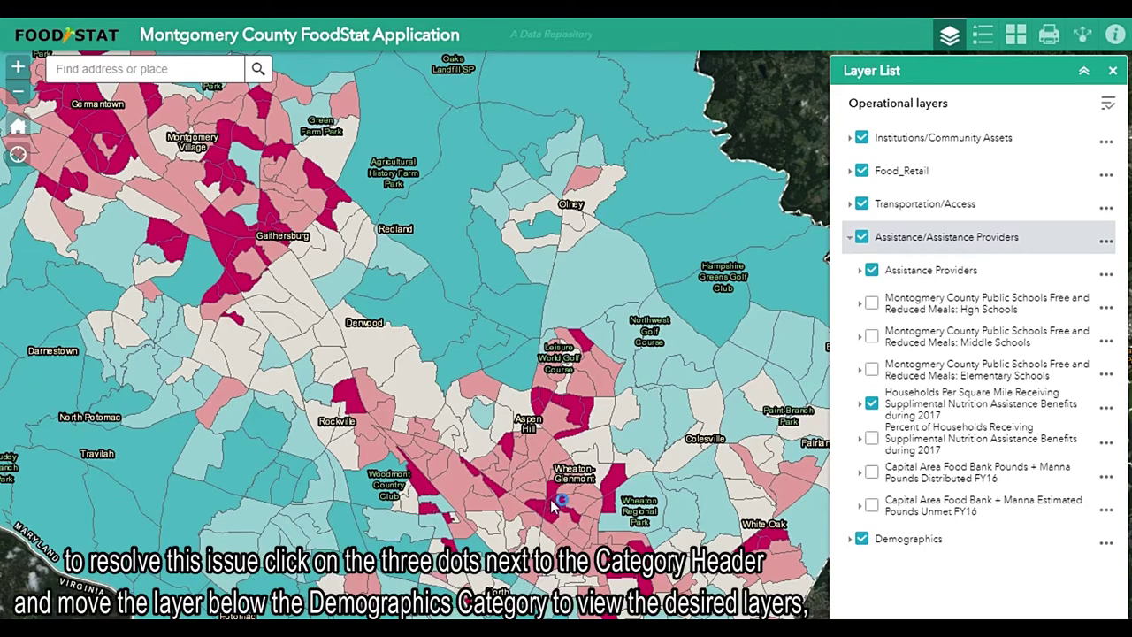
Step: Move the Assistance/Assistance Providers group below Demographics in the layer order
click(1036, 249)
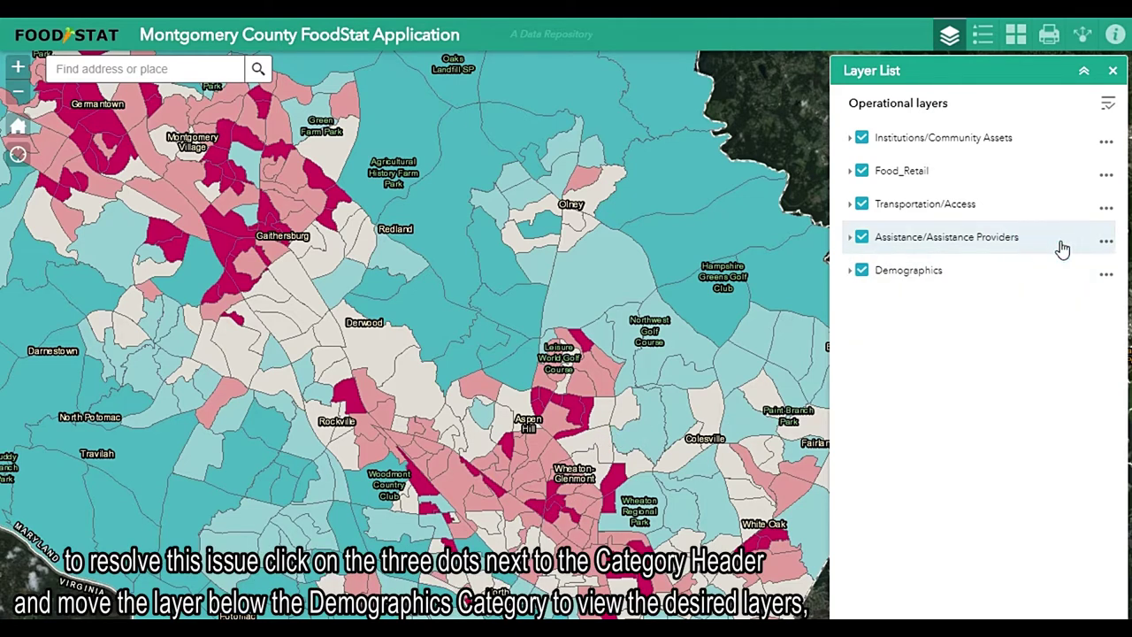
click(1103, 243)
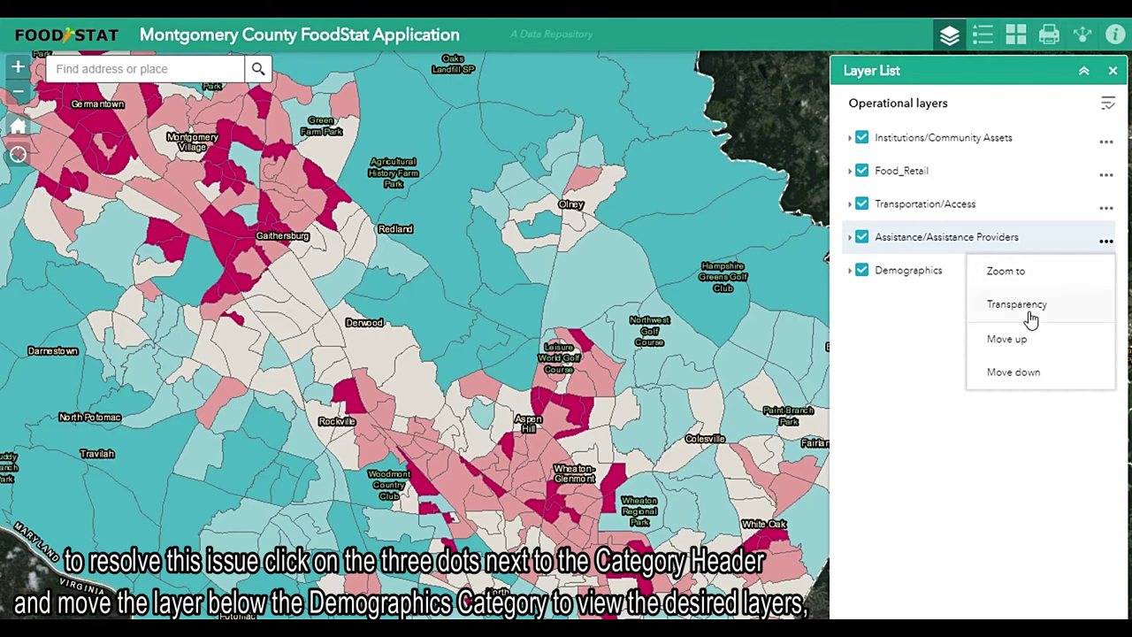
click(1022, 372)
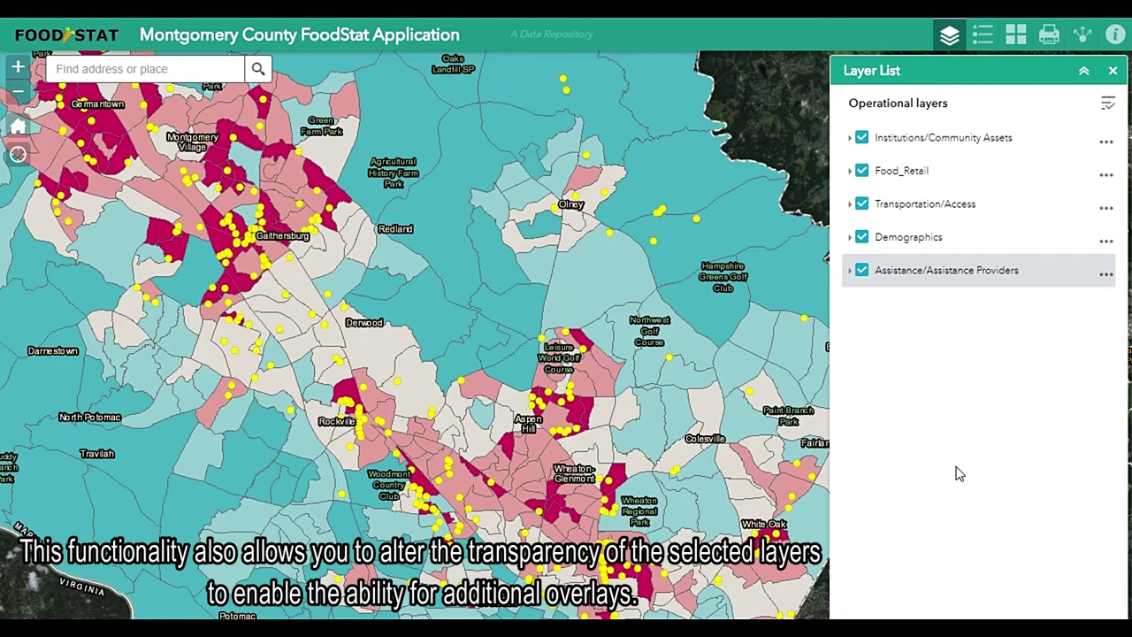
Step: Set the Assistance group's transparency to about 50%
click(1103, 272)
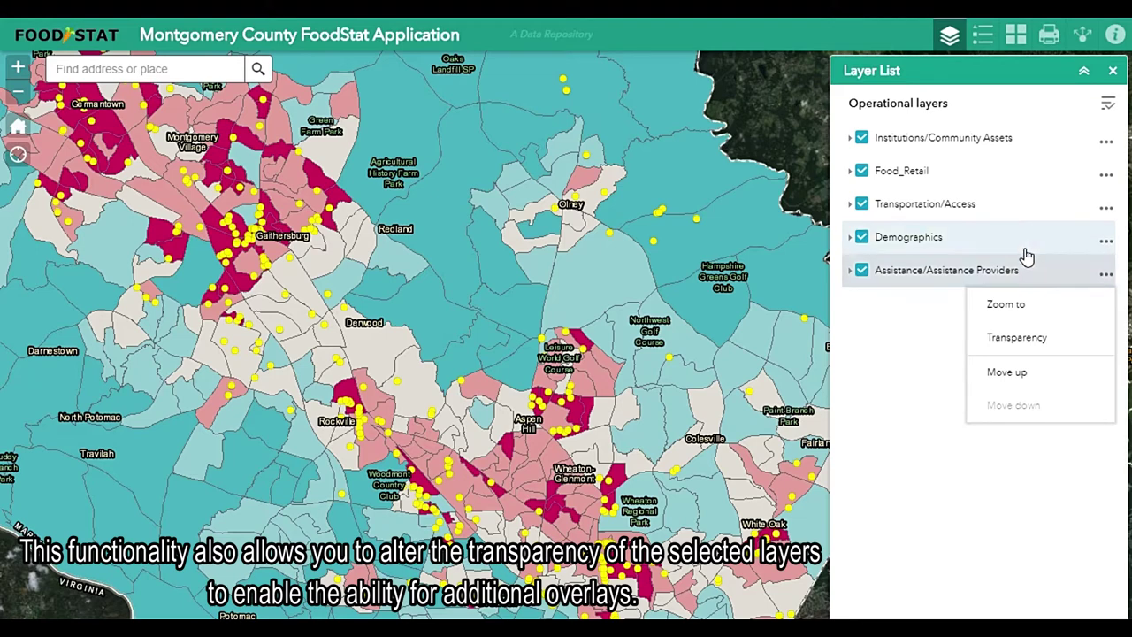
click(1026, 336)
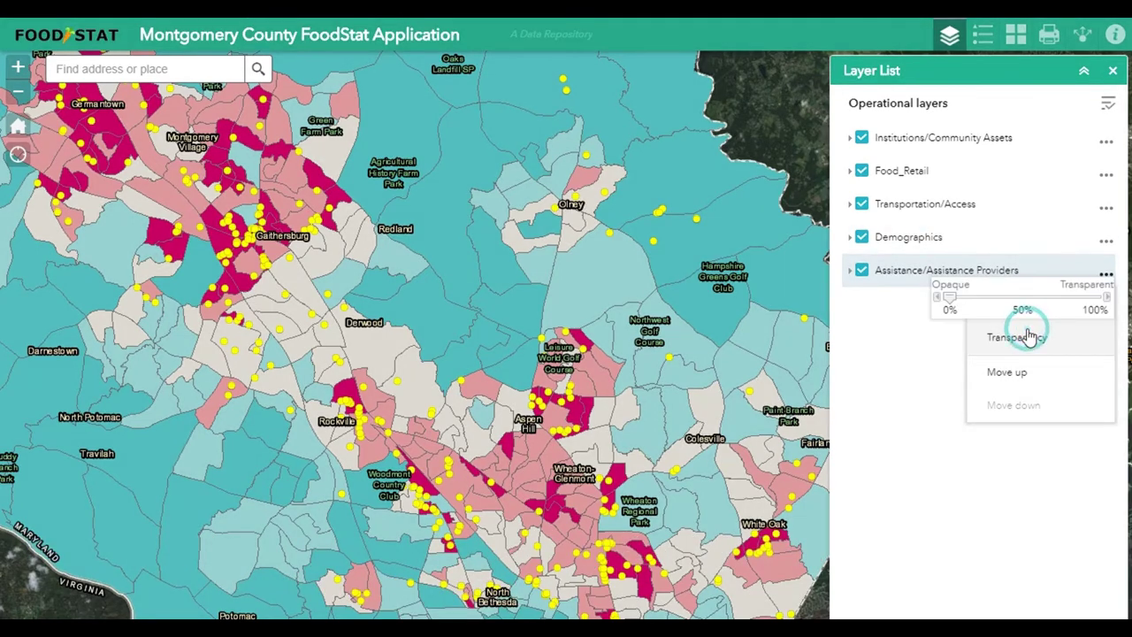
click(1006, 299)
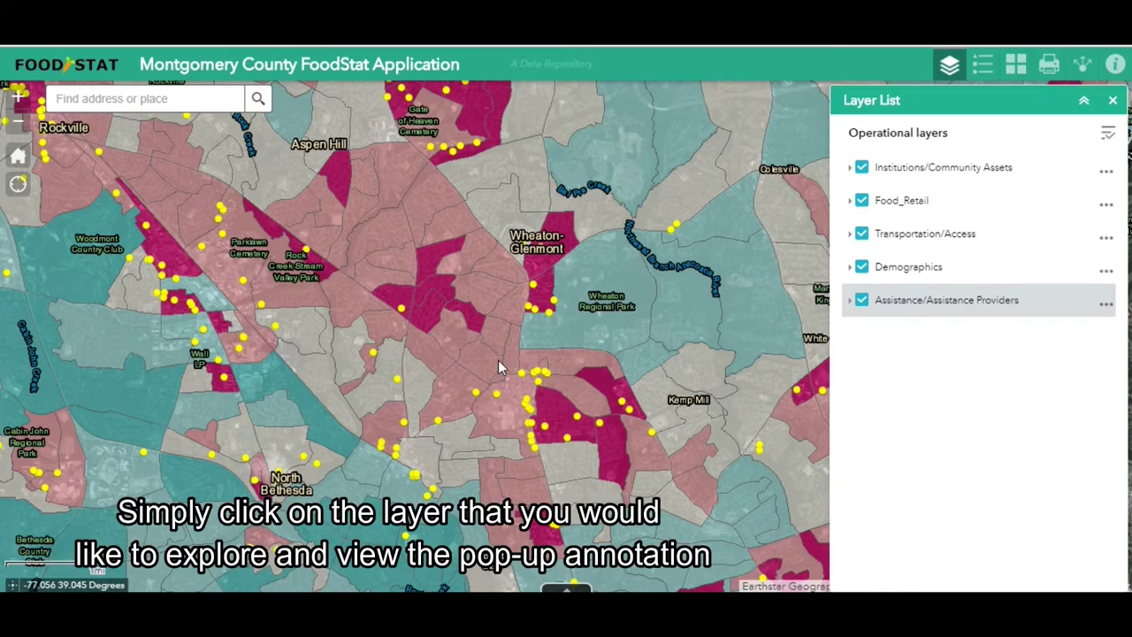
Step: Inspect the SNAP pop-ups for two neighbouring Wheaton-area census block groups
click(549, 412)
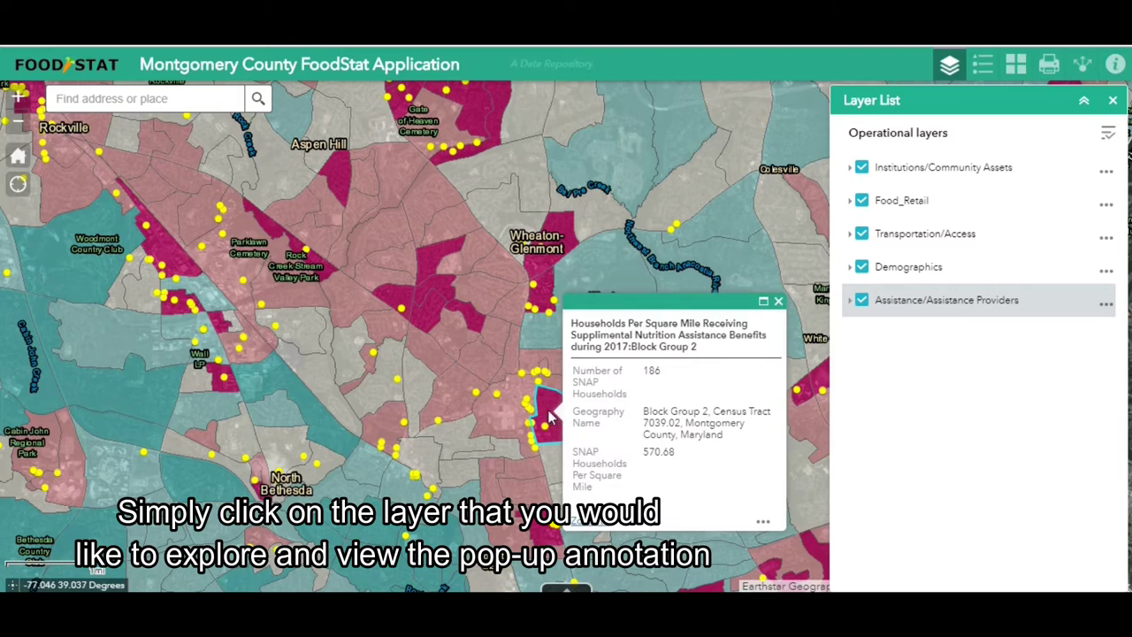
click(440, 298)
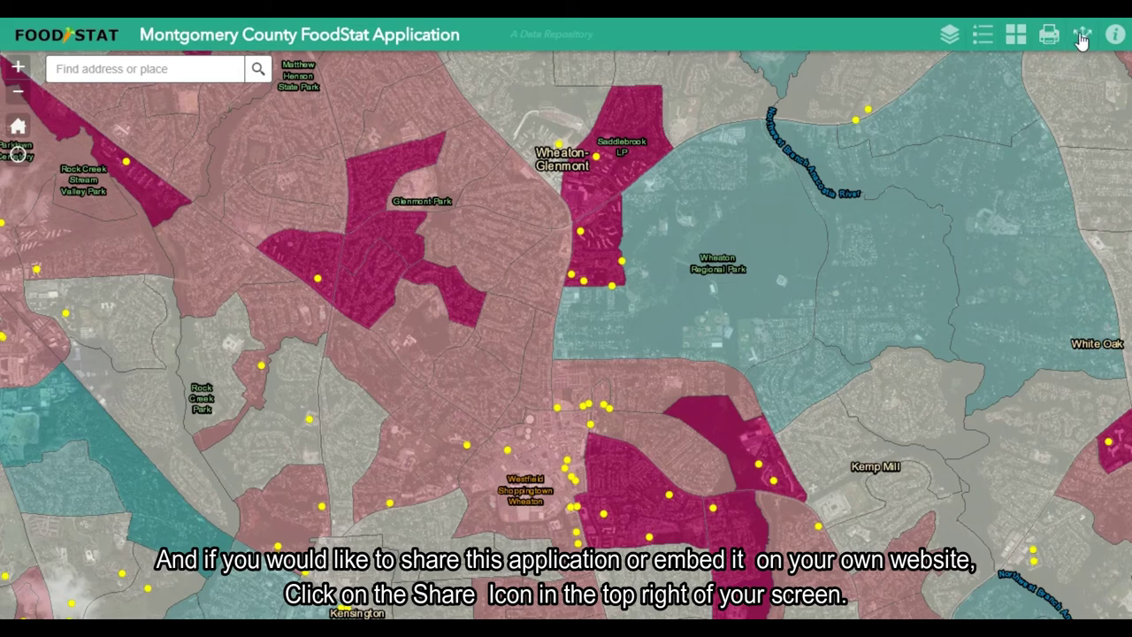
click(1080, 37)
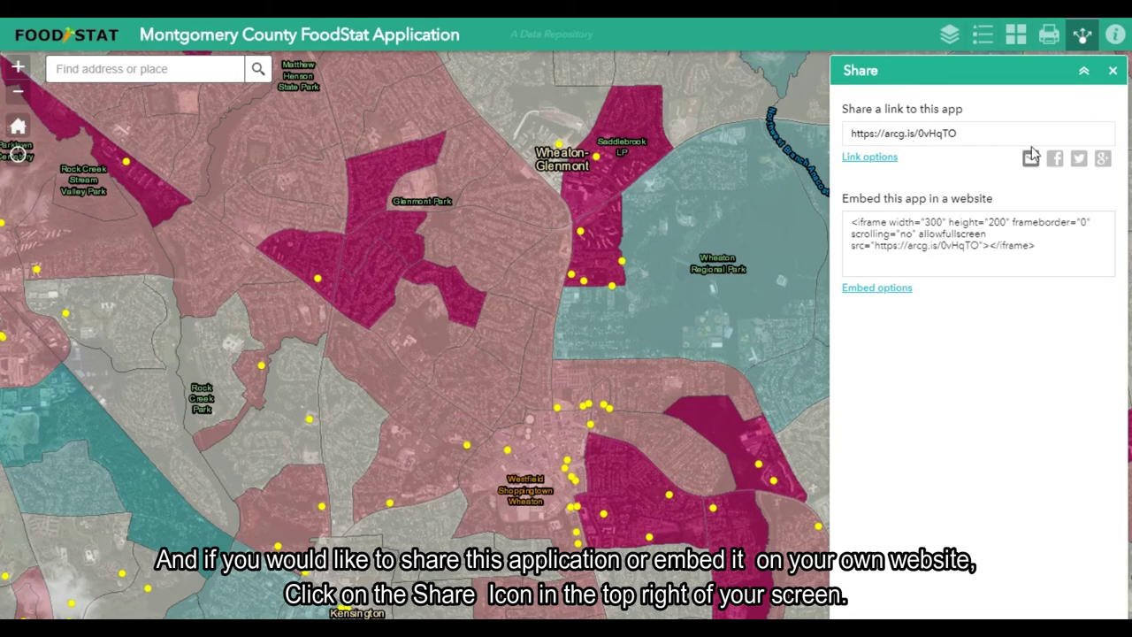
click(1085, 45)
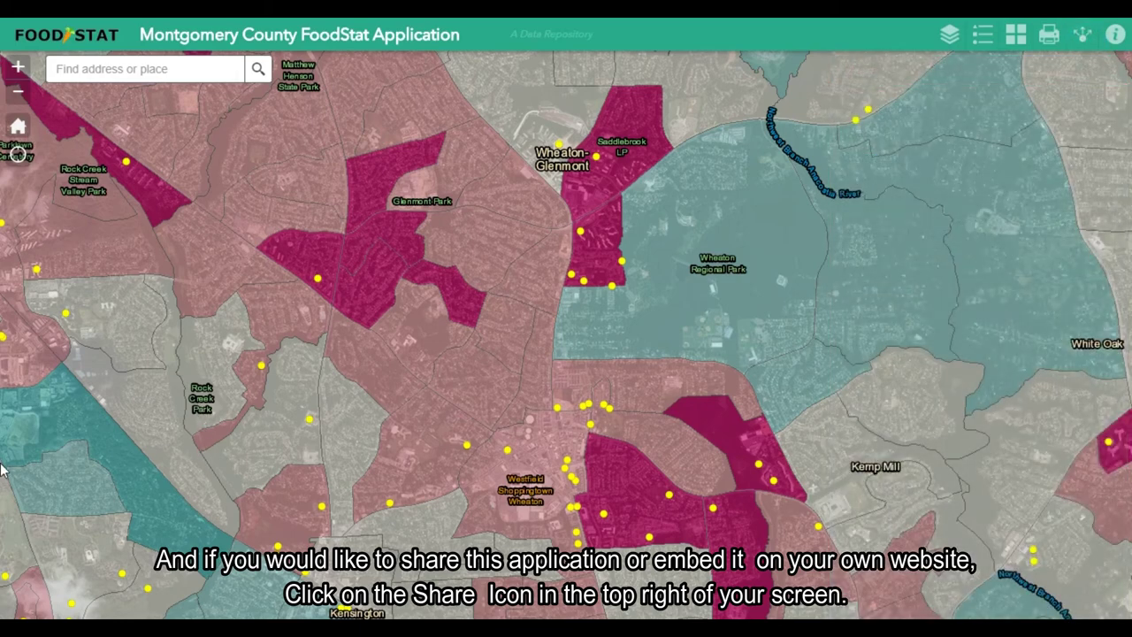